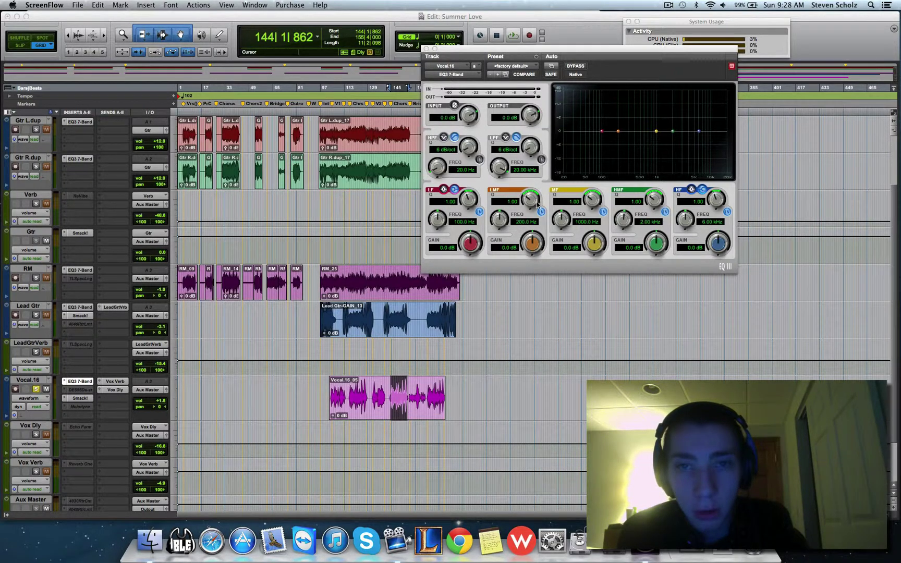
- Load the Male Vox - 7 Band preset into Vocal.16's EQ3, giving an 81 Hz high-pass
drag(571, 48, 625, 118)
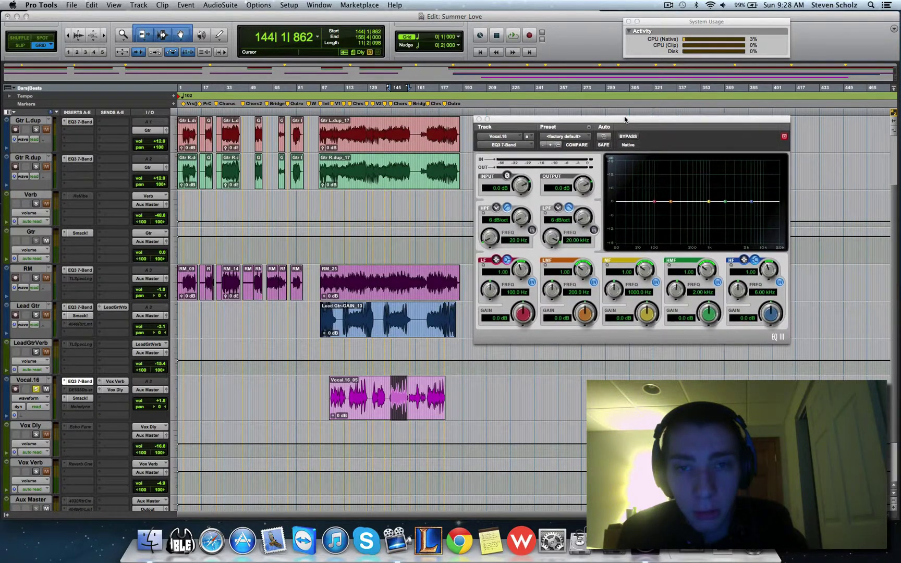
click(556, 136)
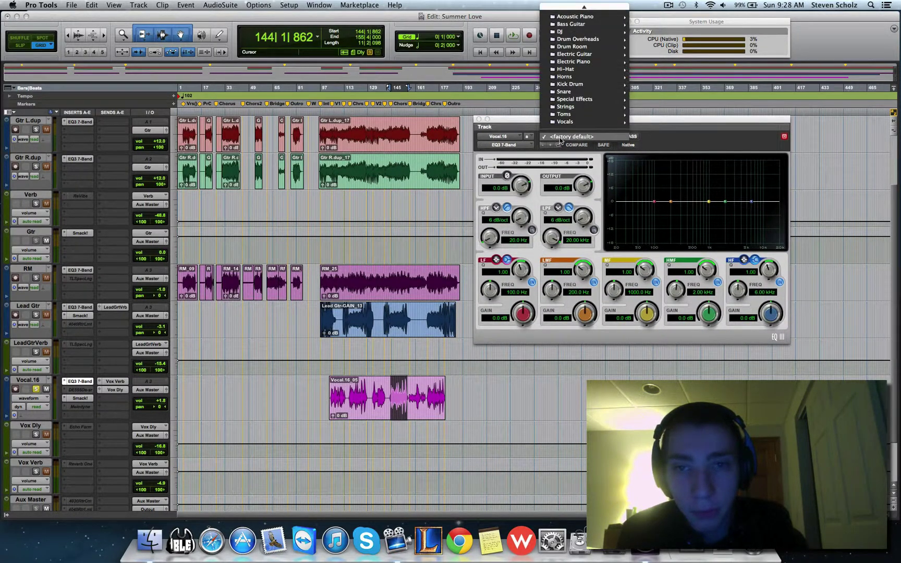
mouse_move(568, 124)
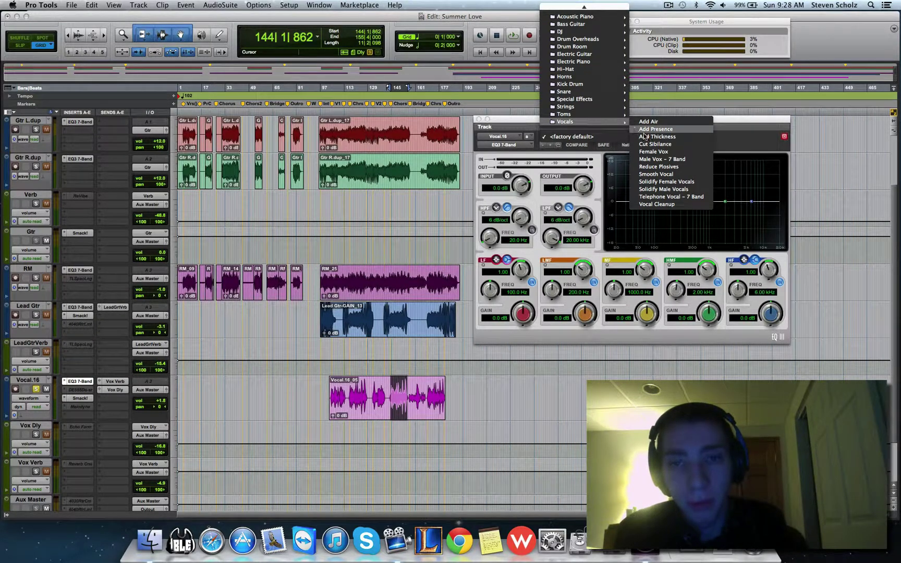
click(664, 159)
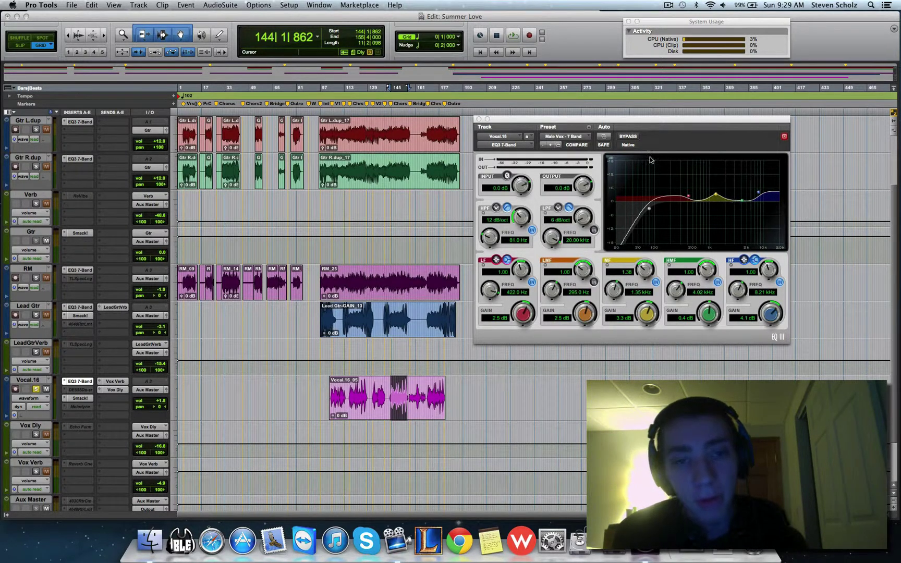
drag(619, 122, 615, 95)
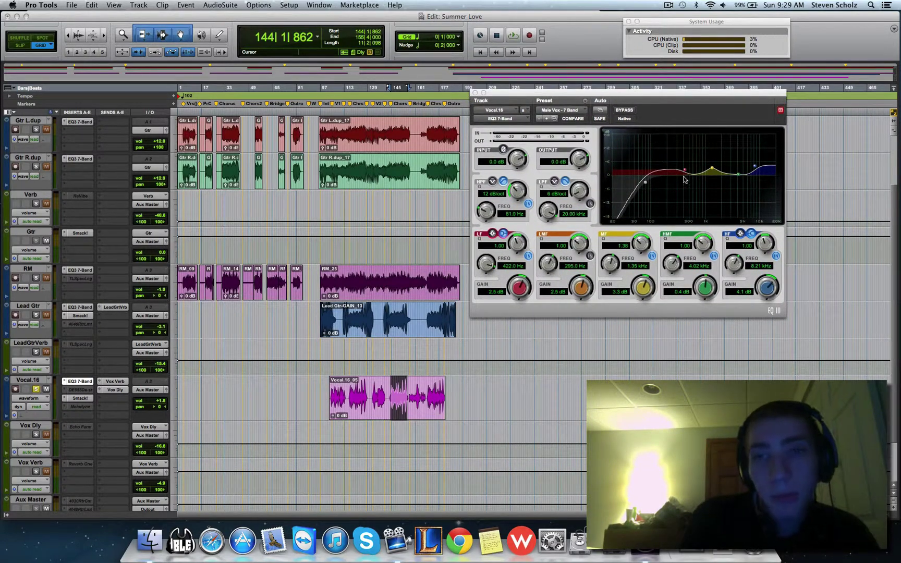
- Reset the vocal EQ3 to its <factory default> preset
click(573, 110)
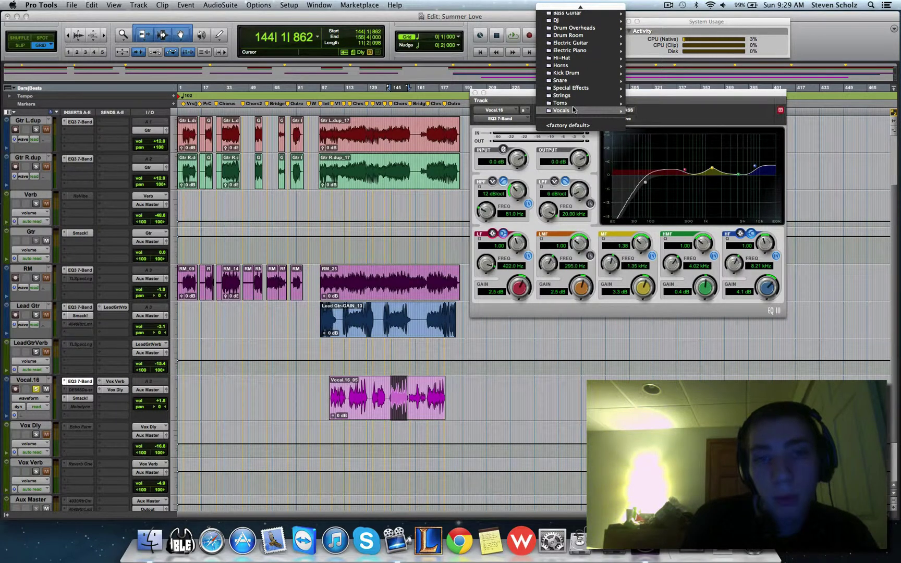
click(568, 126)
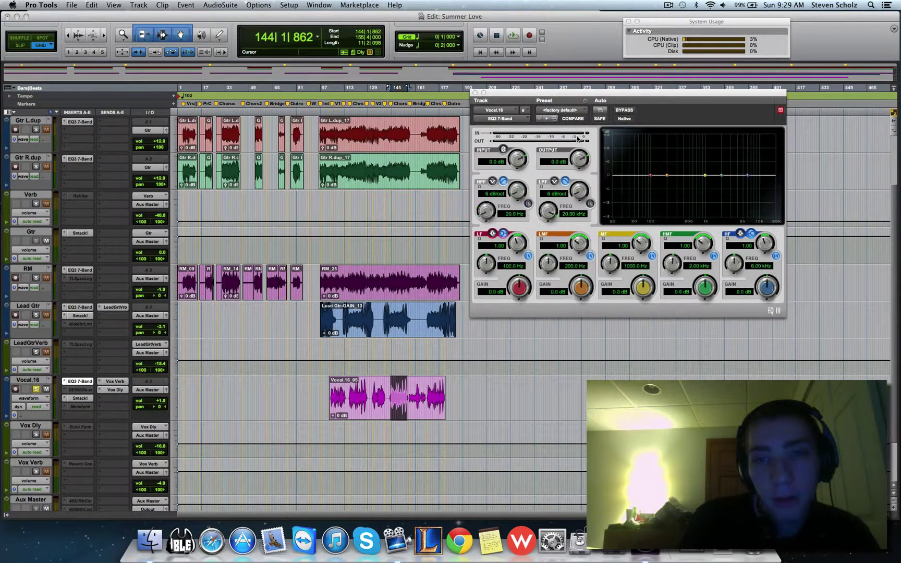
drag(590, 96, 598, 107)
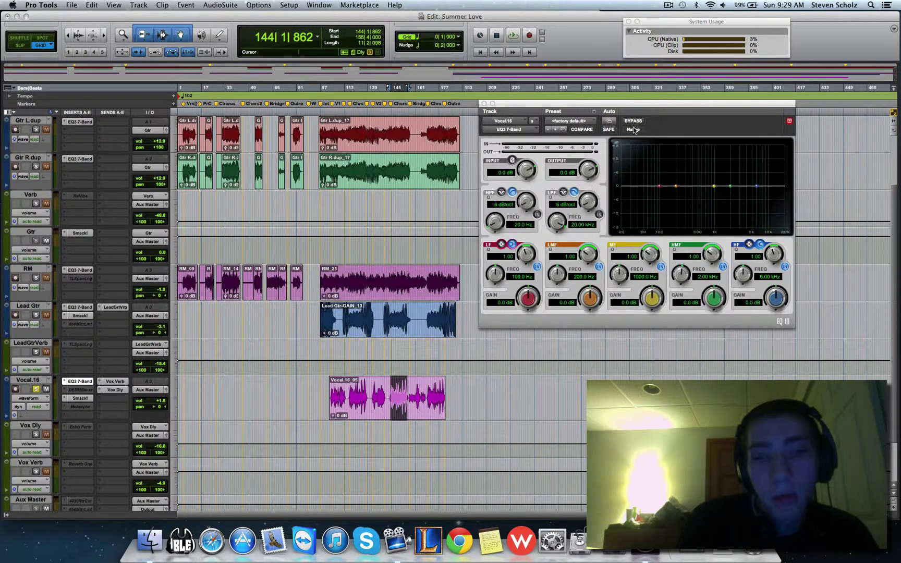
drag(622, 105, 614, 108)
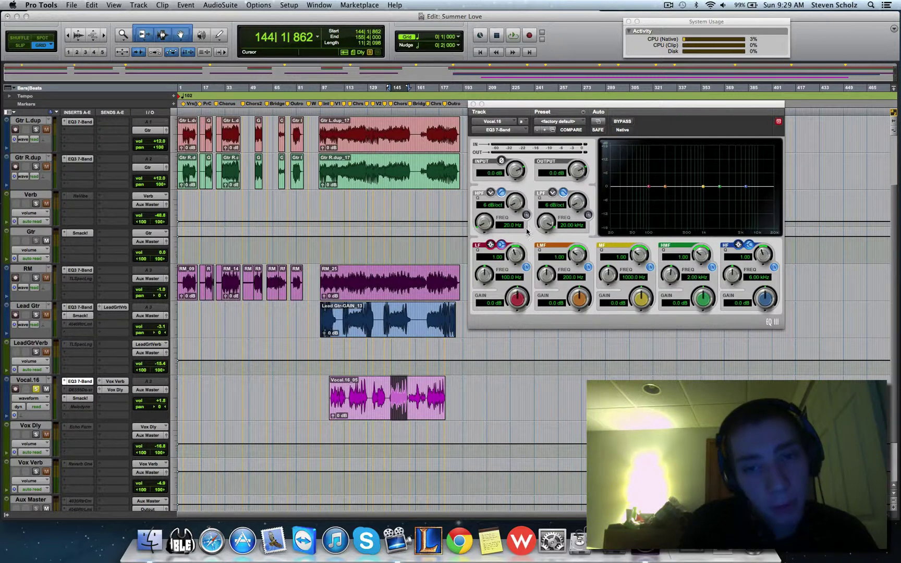
- Set the high-pass filter to 18 dB/oct at 117.1 Hz while auditioning playback
drag(515, 202, 516, 185)
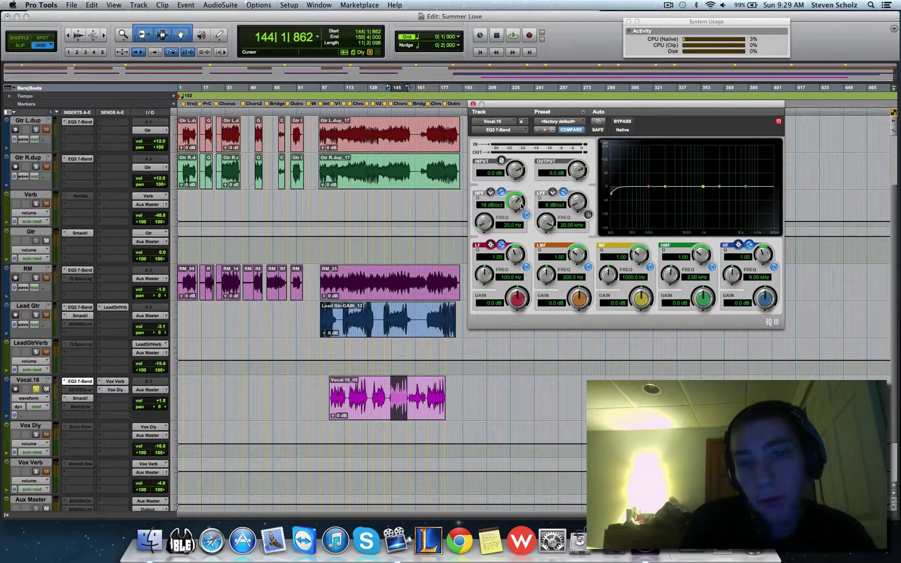
drag(518, 196, 489, 208)
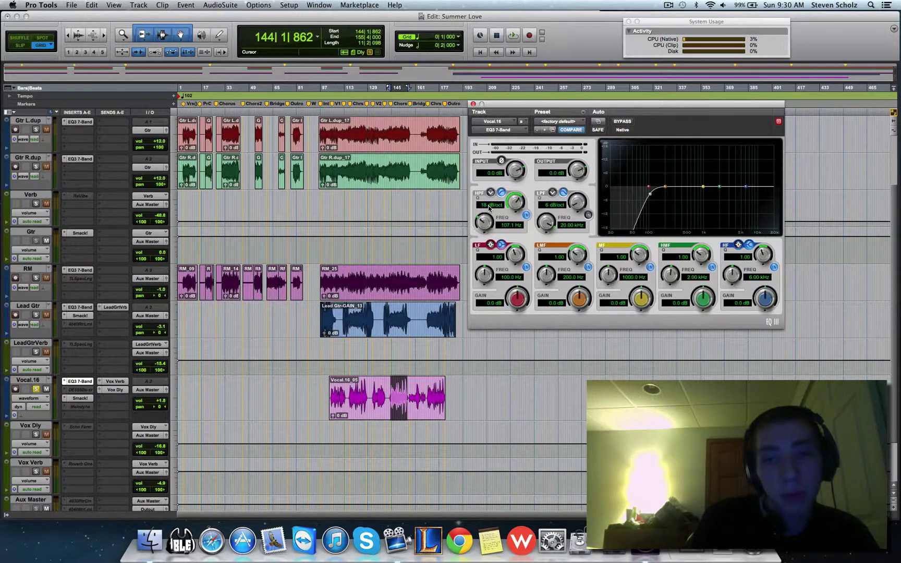
key(space)
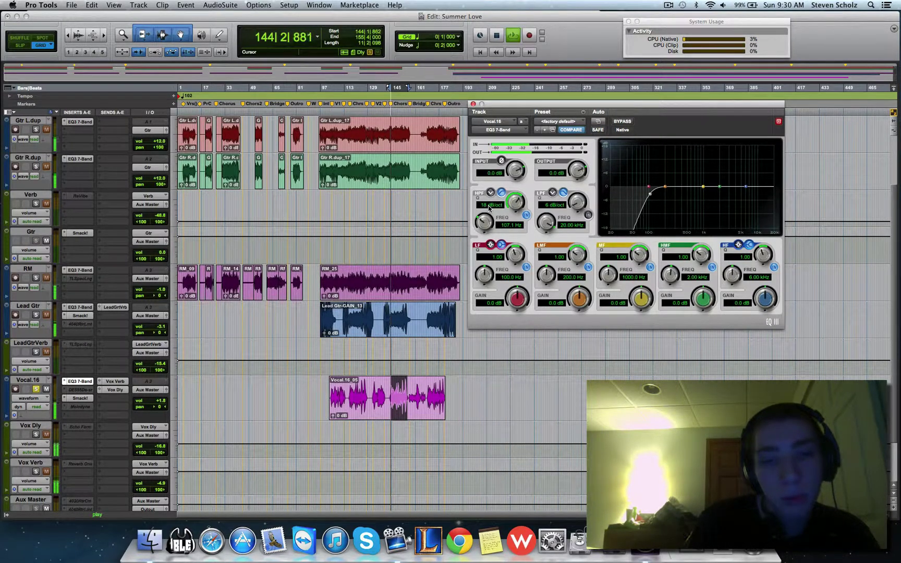
mouse_move(485, 221)
mouse_down()
mouse_move(487, 244)
mouse_move(488, 213)
mouse_move(487, 230)
mouse_up()
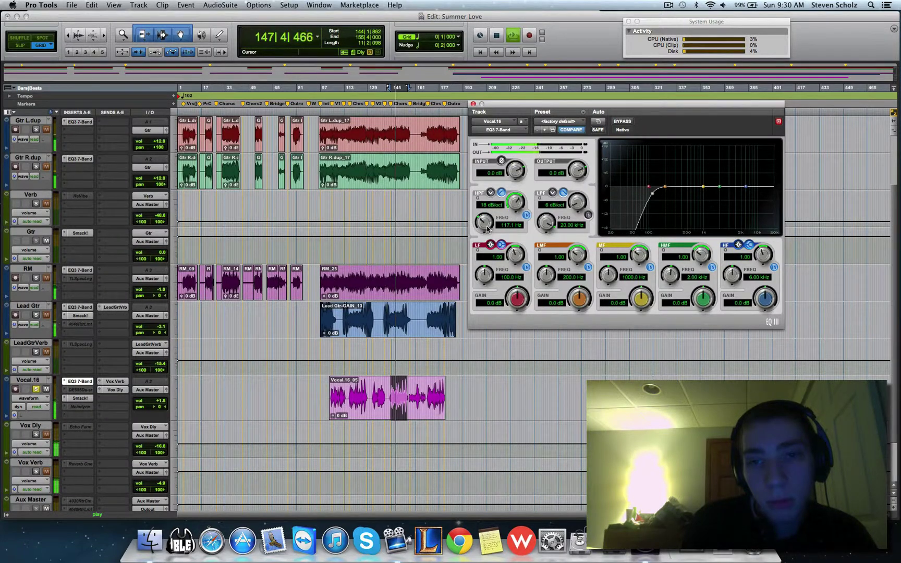
key(space)
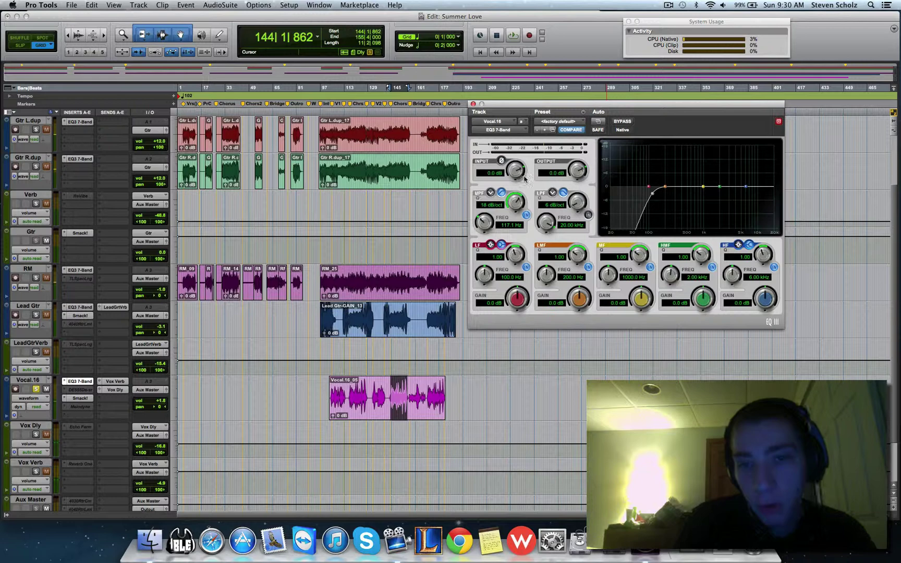
drag(521, 104, 506, 101)
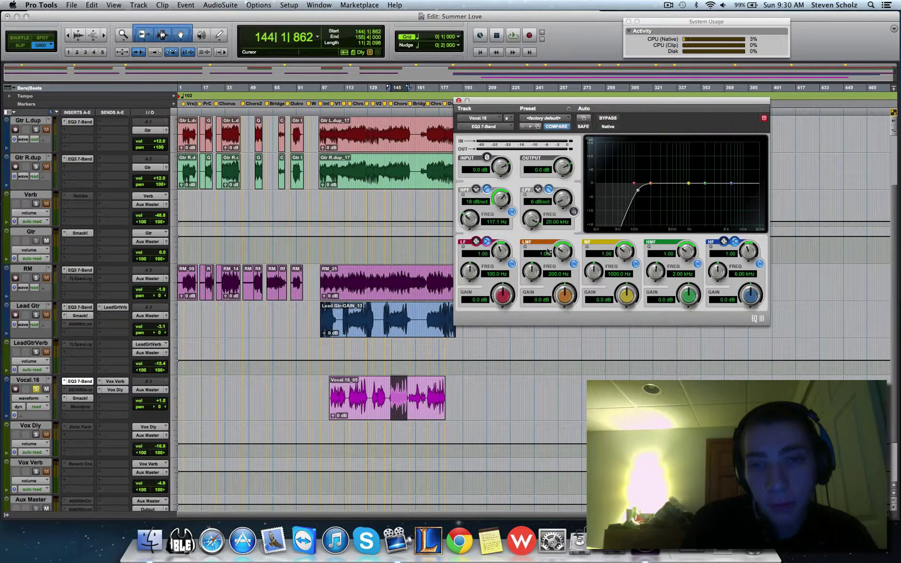
- Narrow the low-mid band to Q 10, boost it 18 dB, and sweep it to 195.2 Hz
drag(562, 253, 564, 229)
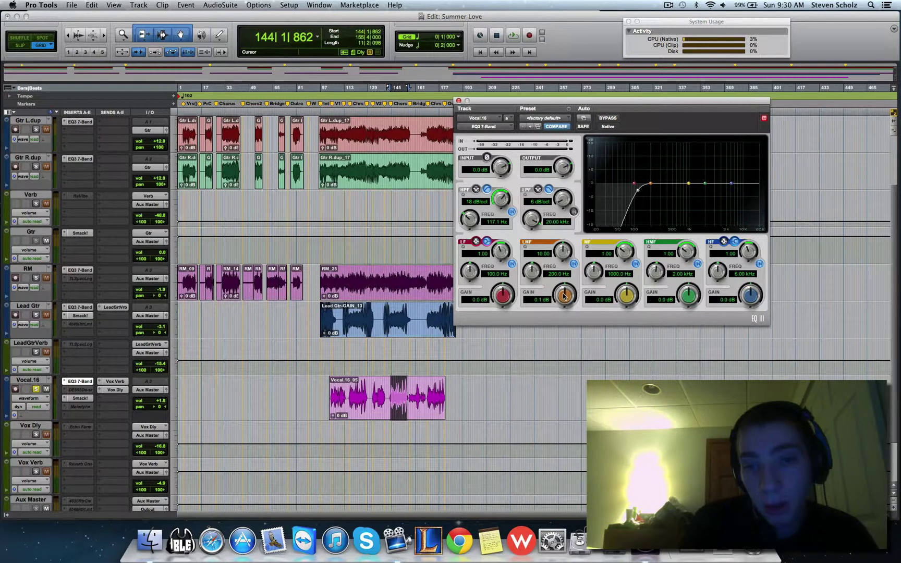
drag(563, 295, 559, 241)
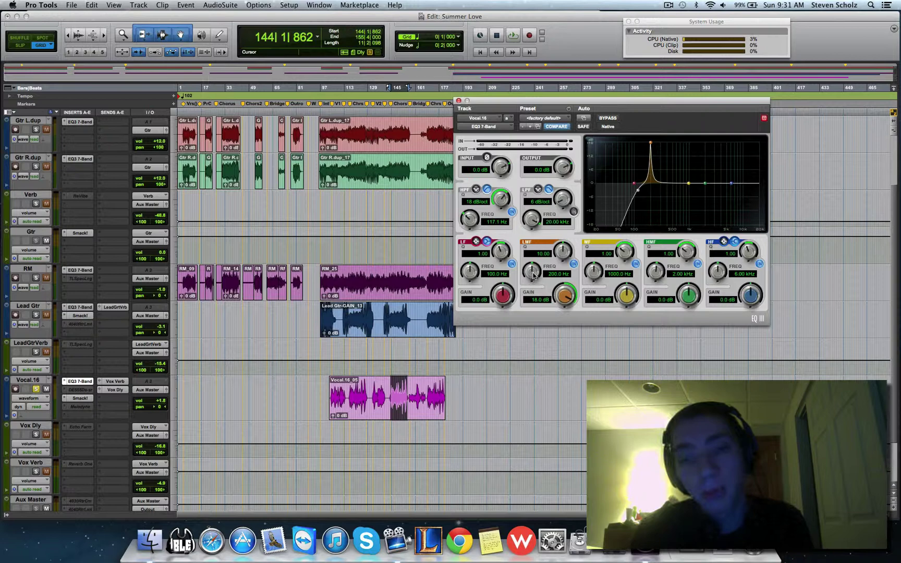
drag(532, 276, 537, 298)
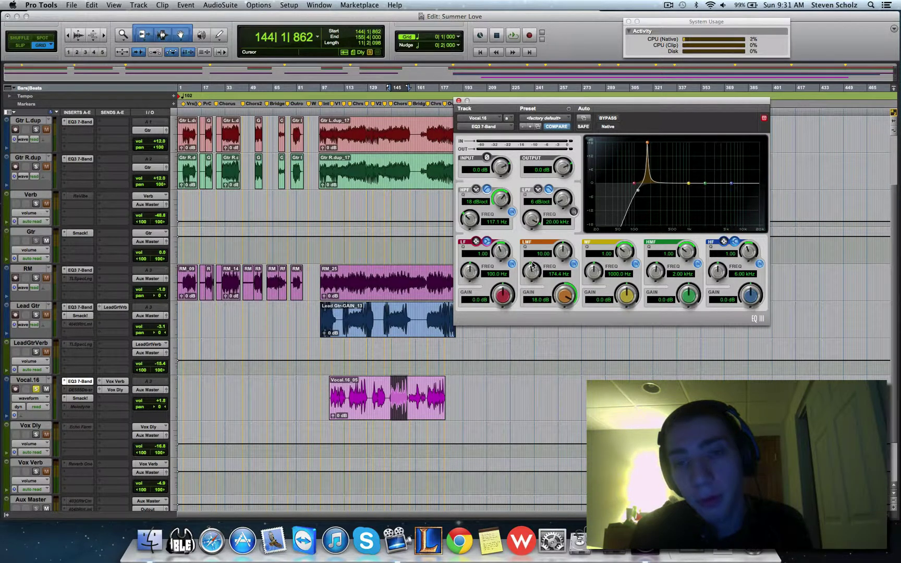
drag(534, 268, 534, 278)
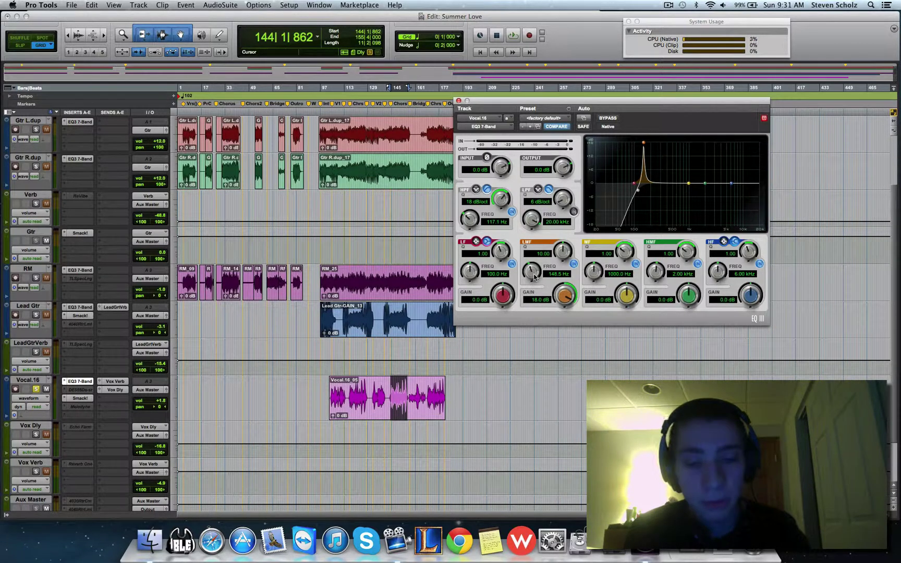
key(space)
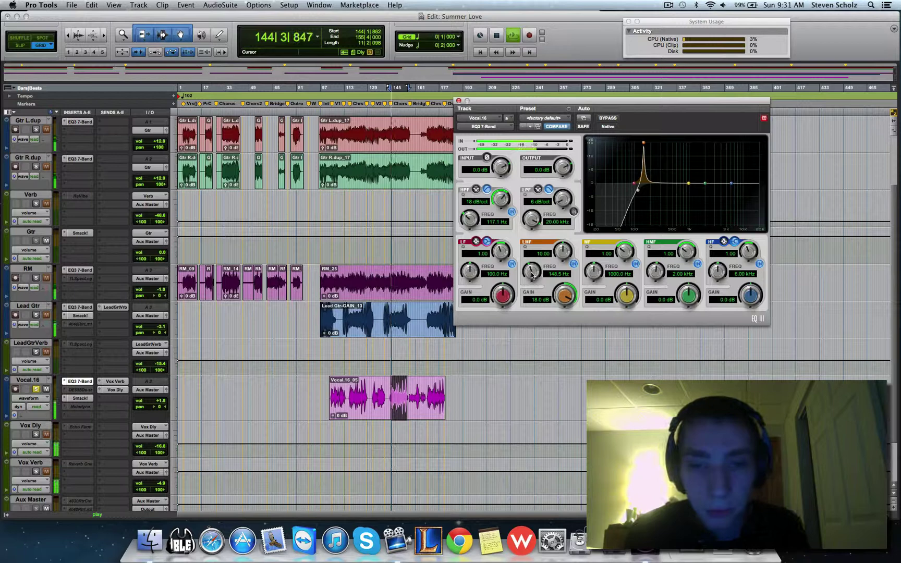
drag(532, 279, 529, 259)
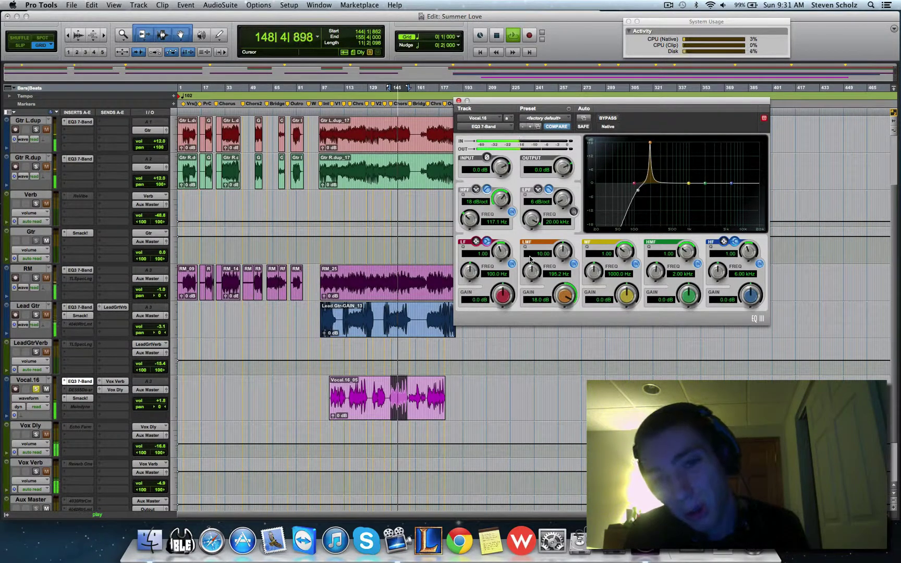
key(space)
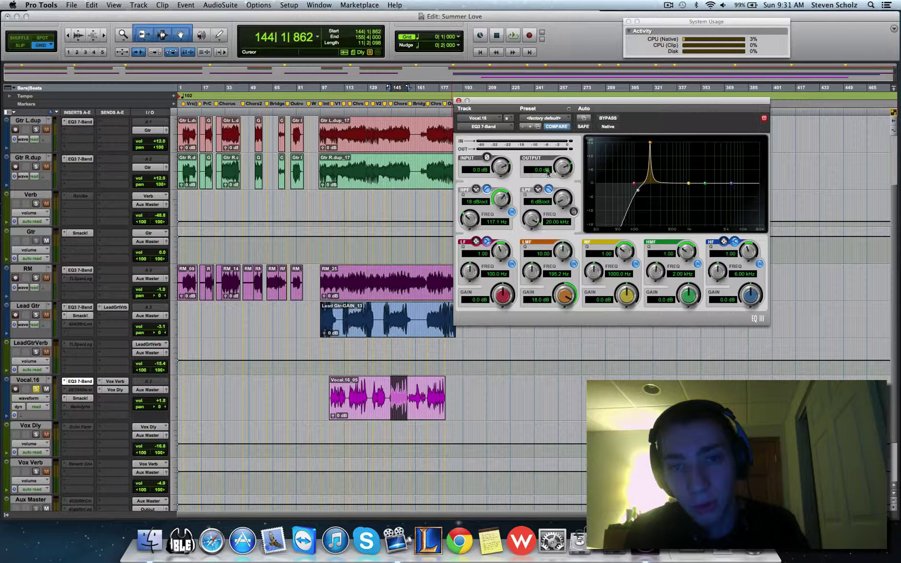
- Audition the vocal with EQ3 output and input gain both raised to 6.0 dB
key(space)
drag(547, 173, 566, 149)
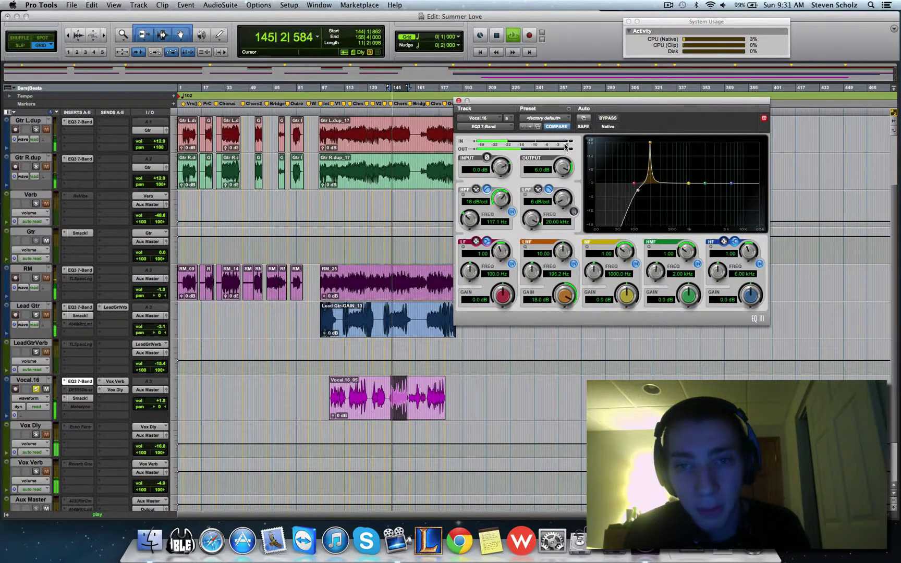
drag(508, 173, 510, 148)
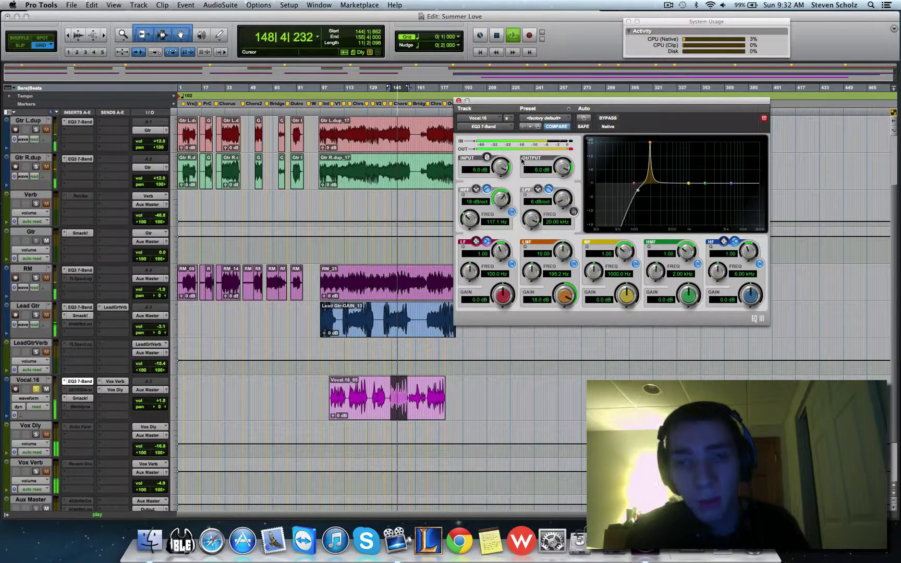
key(space)
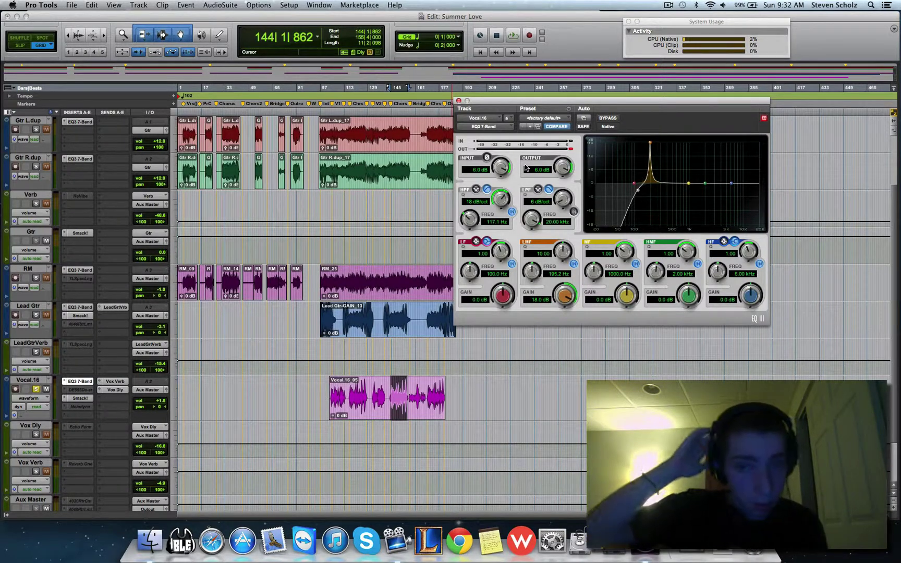
- Reset EQ input and output to 0 dB and cut the 195.2 Hz band by 8.2 dB
alt+click(563, 167)
alt+click(501, 167)
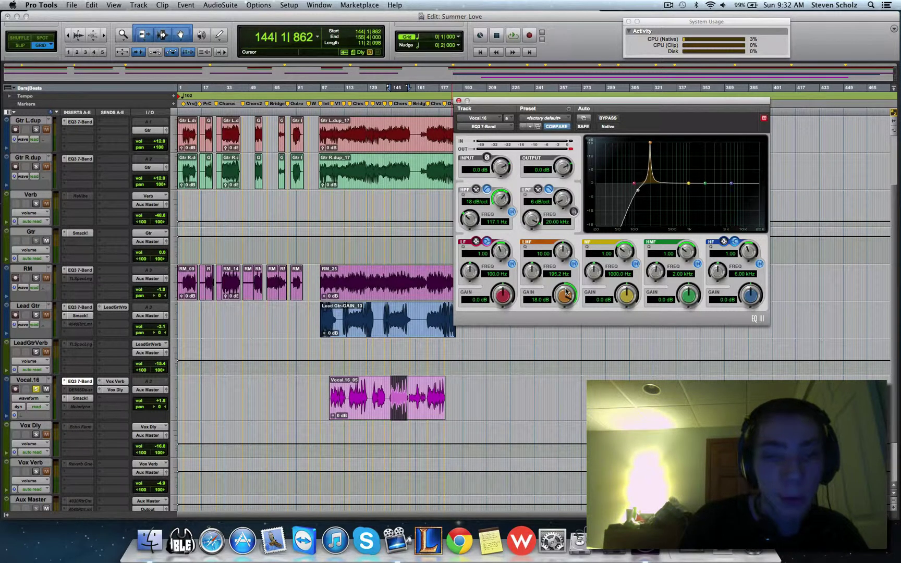
drag(567, 293, 562, 340)
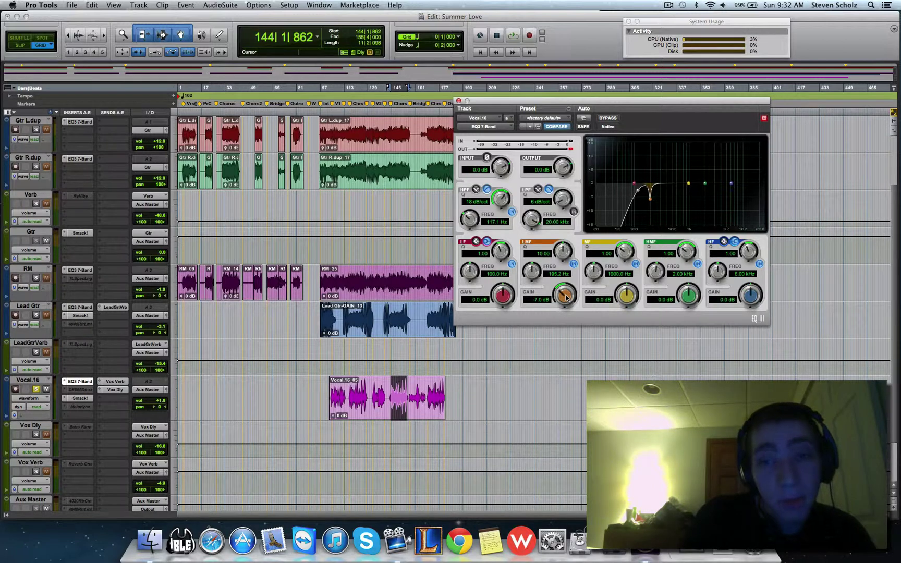
drag(567, 297, 567, 308)
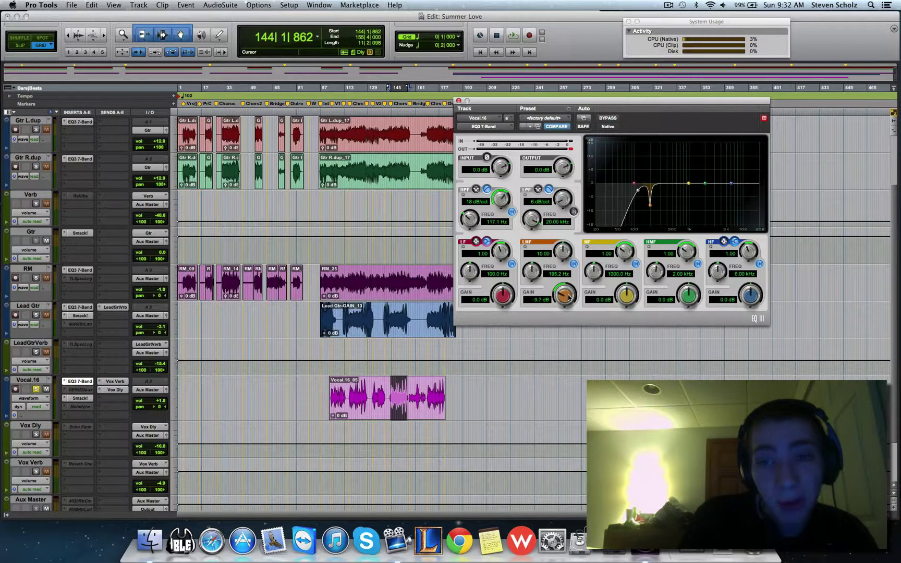
drag(565, 298, 565, 295)
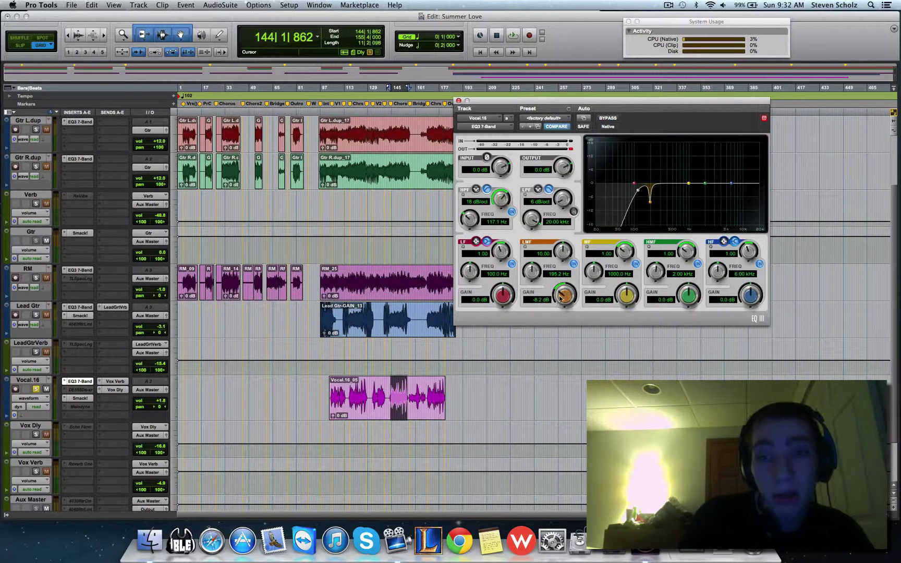
key(space)
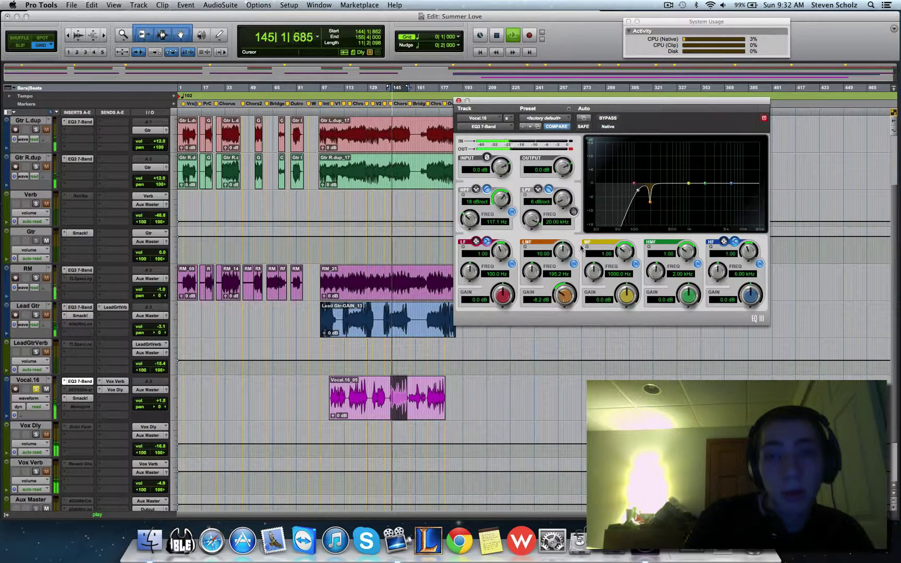
click(613, 120)
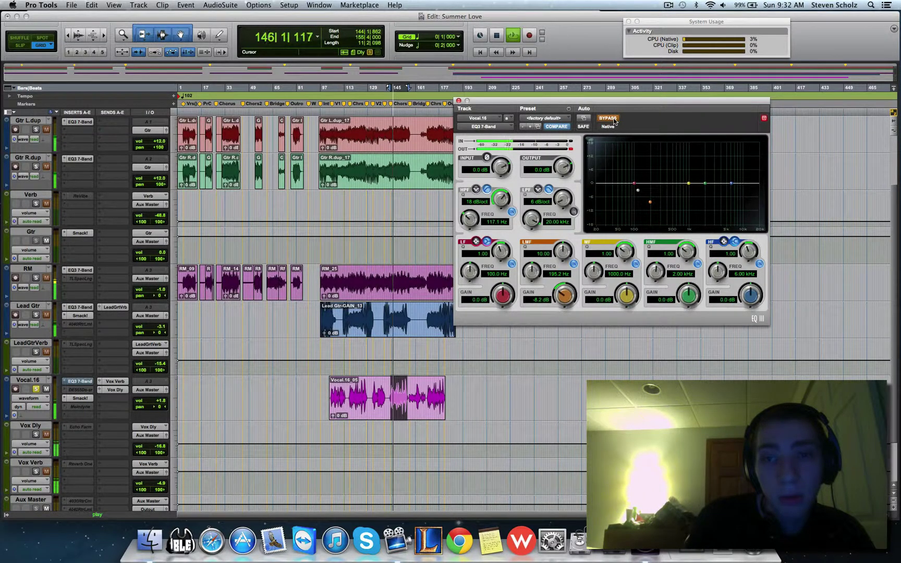
click(615, 119)
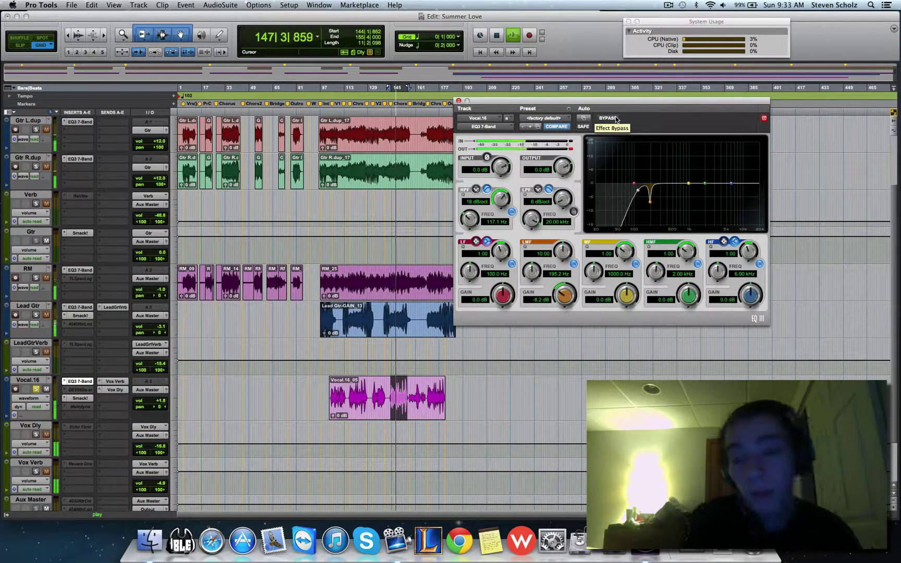
key(space)
click(571, 149)
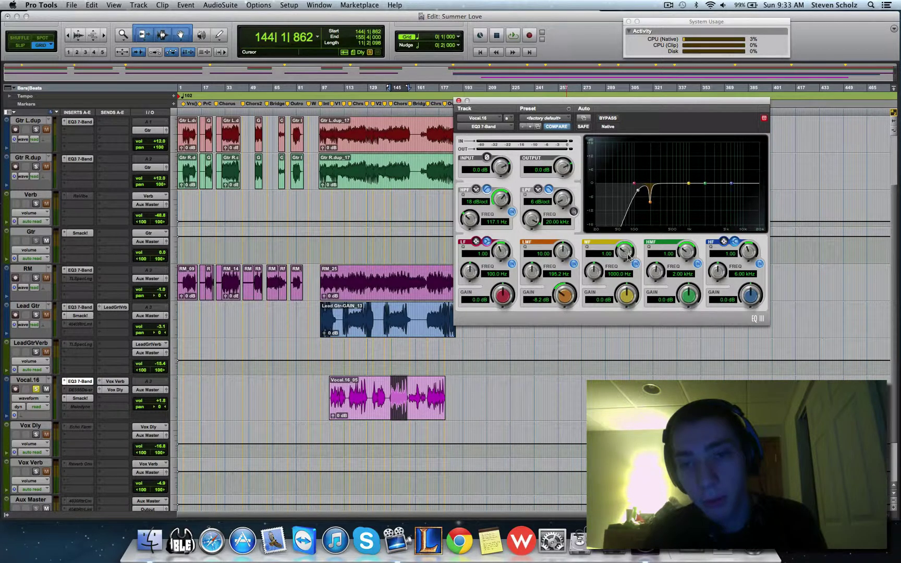
- Set the 1000 Hz mid band to Q 10.00 and cut it to -11.4 dB while listening
drag(623, 247, 618, 186)
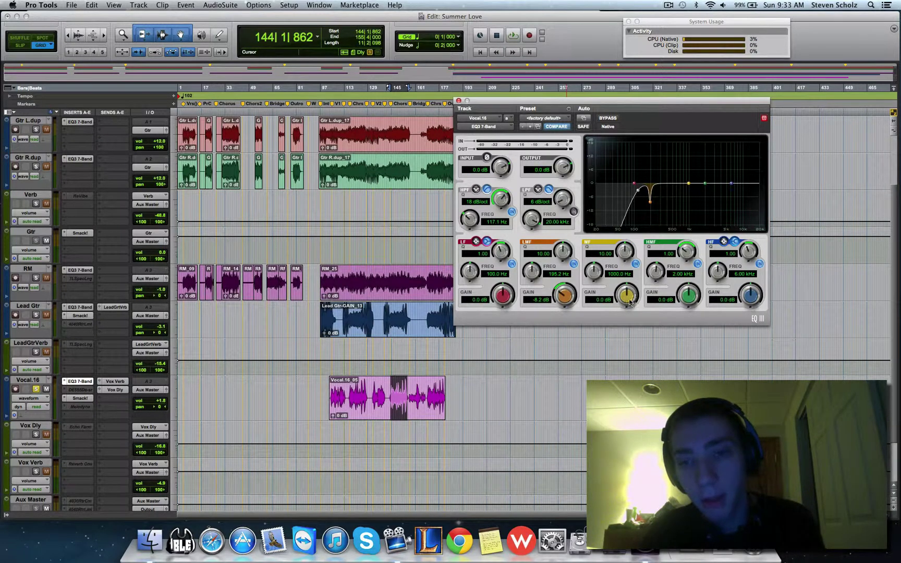
drag(630, 301, 622, 238)
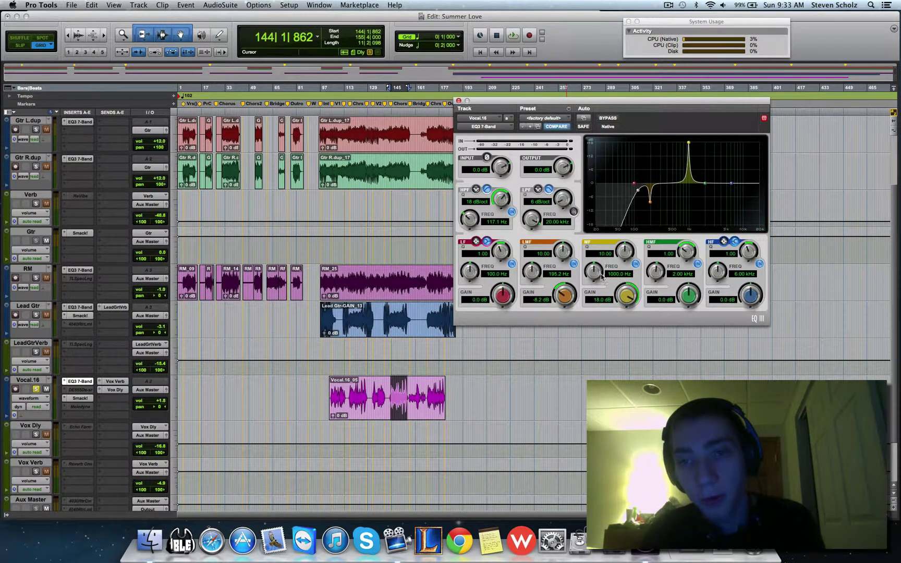
key(space)
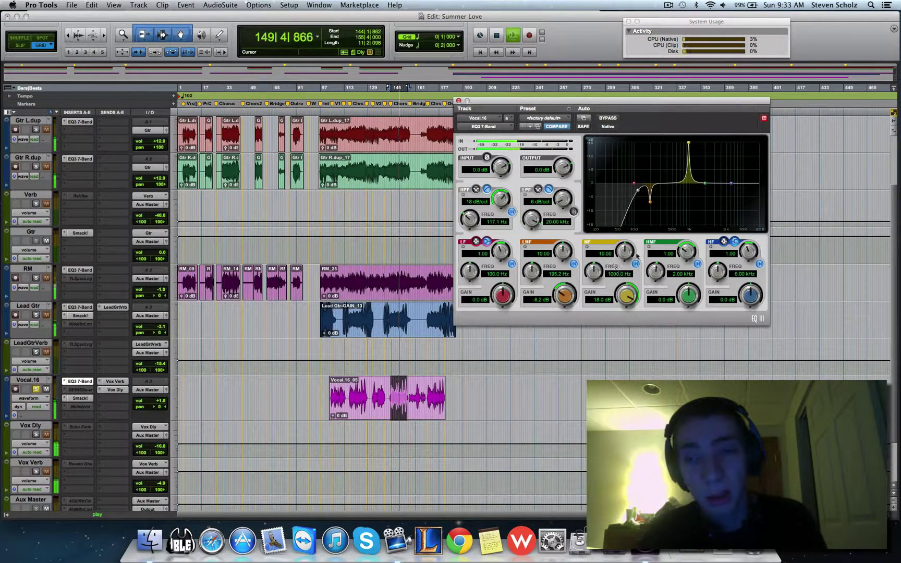
drag(629, 292, 627, 346)
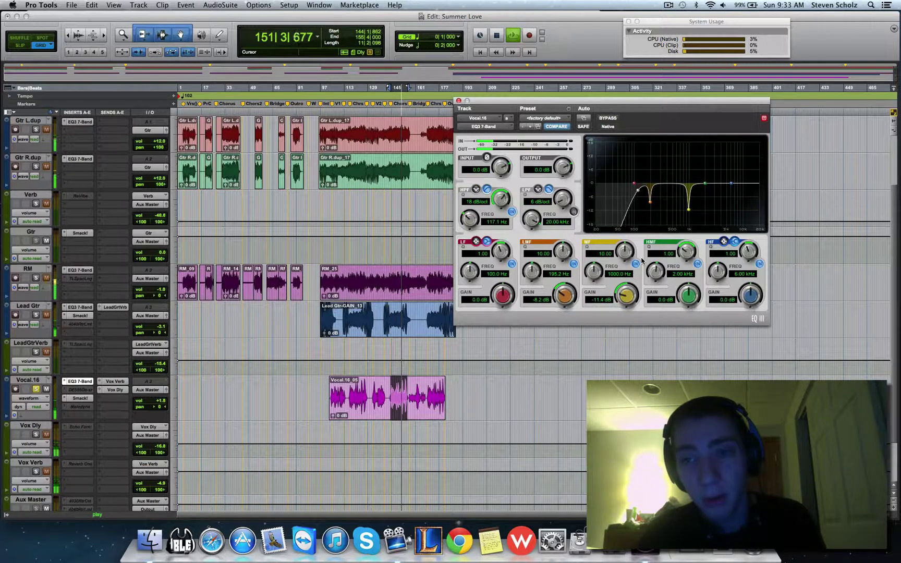
key(space)
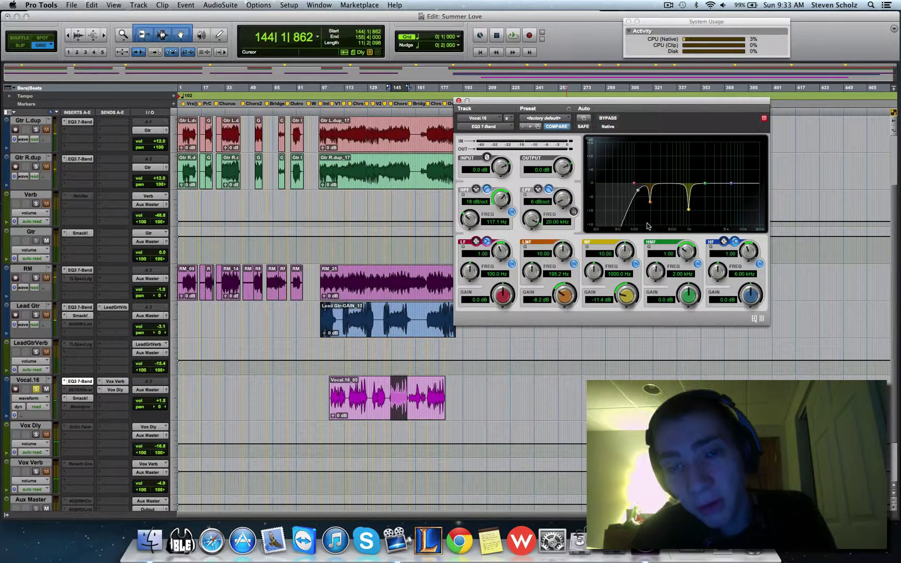
- Boost the 6.00 kHz high shelf by about 3.1 dB
drag(749, 296, 745, 285)
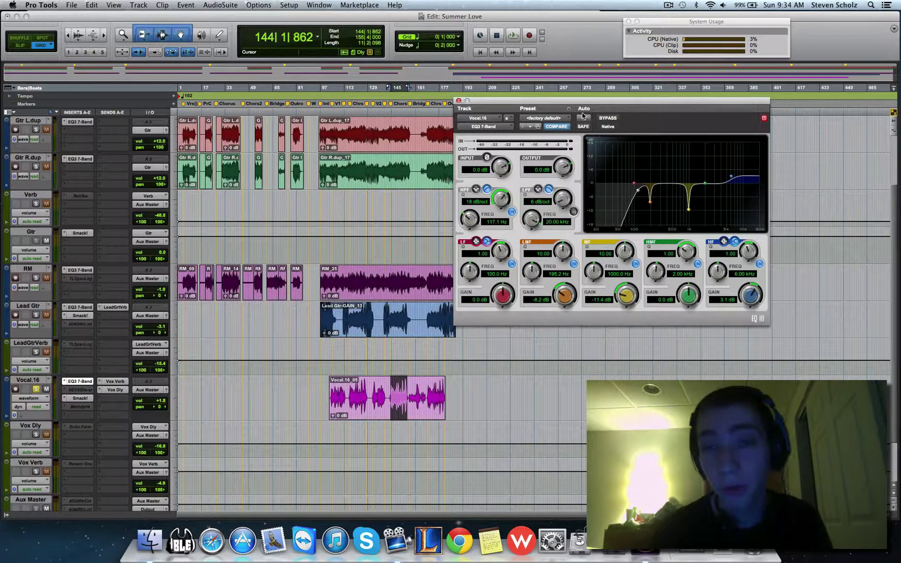
drag(582, 112, 637, 105)
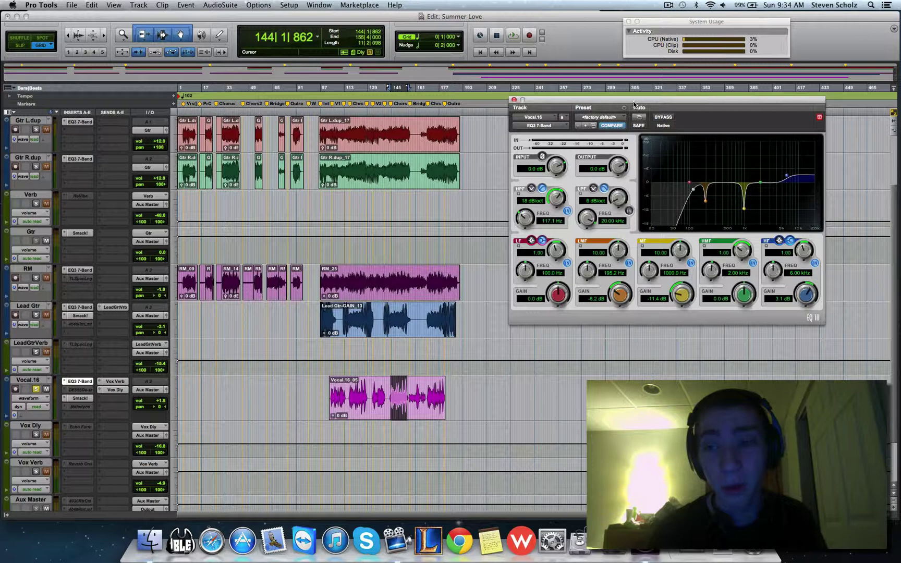